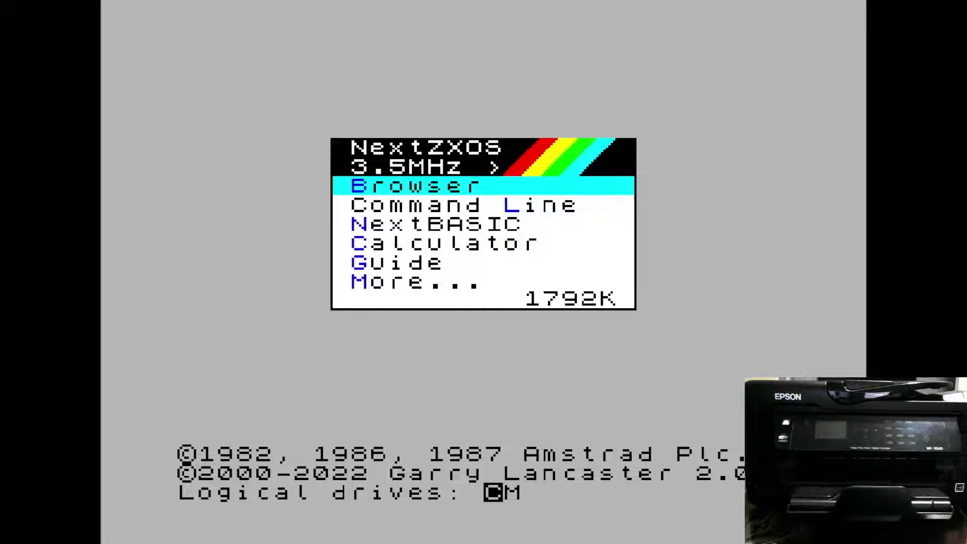
# - Load WIFI.BAS from C:/DEMOS/ESP/ via the Browser and start it with run
pyautogui.press('Return')
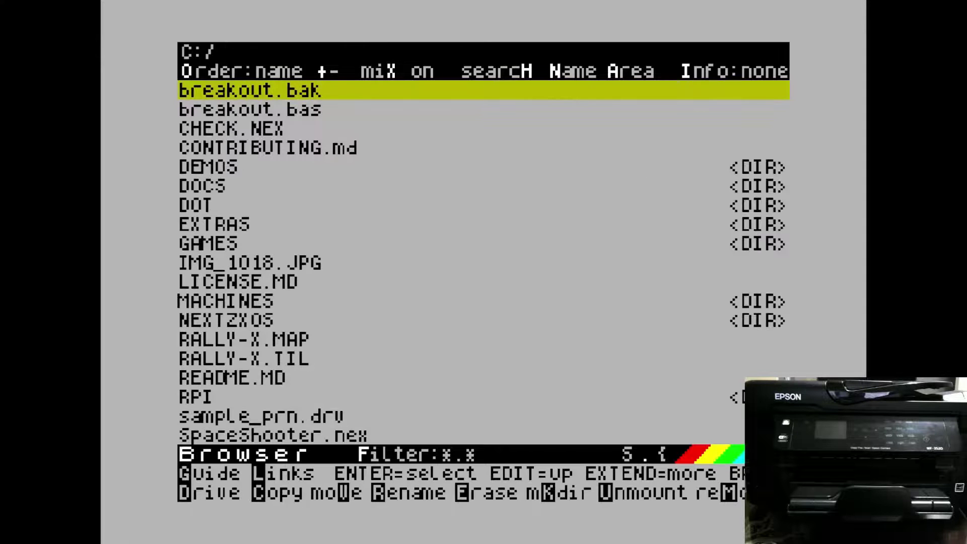
pyautogui.press('Down')
pyautogui.press('Down')
pyautogui.press('Down')
pyautogui.press('Down')
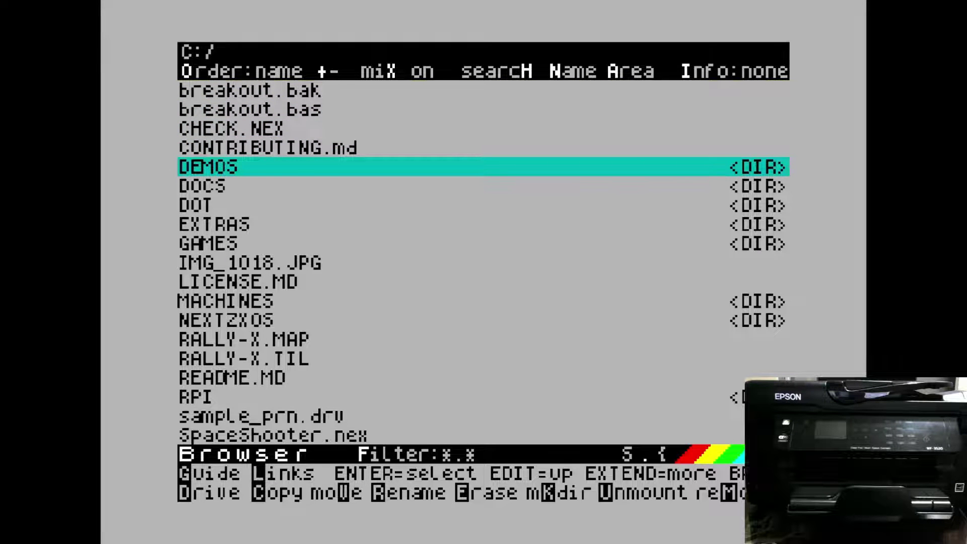
pyautogui.press('Return')
pyautogui.press('Down')
pyautogui.press('Down')
pyautogui.press('Down')
pyautogui.press('Down')
pyautogui.press('Down')
pyautogui.press('Down')
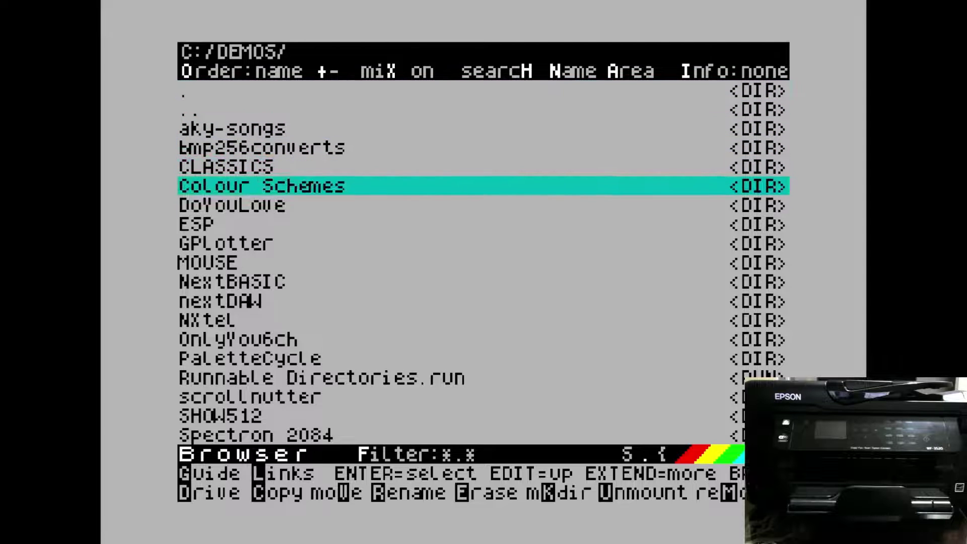
pyautogui.press('Down')
pyautogui.press('Return')
pyautogui.press('Down')
pyautogui.press('Down')
pyautogui.press('Down')
pyautogui.press('Down')
pyautogui.press('Down')
pyautogui.press('Down')
pyautogui.press('Down')
pyautogui.press('Down')
pyautogui.press('Down')
pyautogui.press('Down')
pyautogui.press('Down')
pyautogui.press('Down')
pyautogui.press('Down')
pyautogui.press('Down')
pyautogui.press('Down')
pyautogui.press('Down')
pyautogui.press('Down')
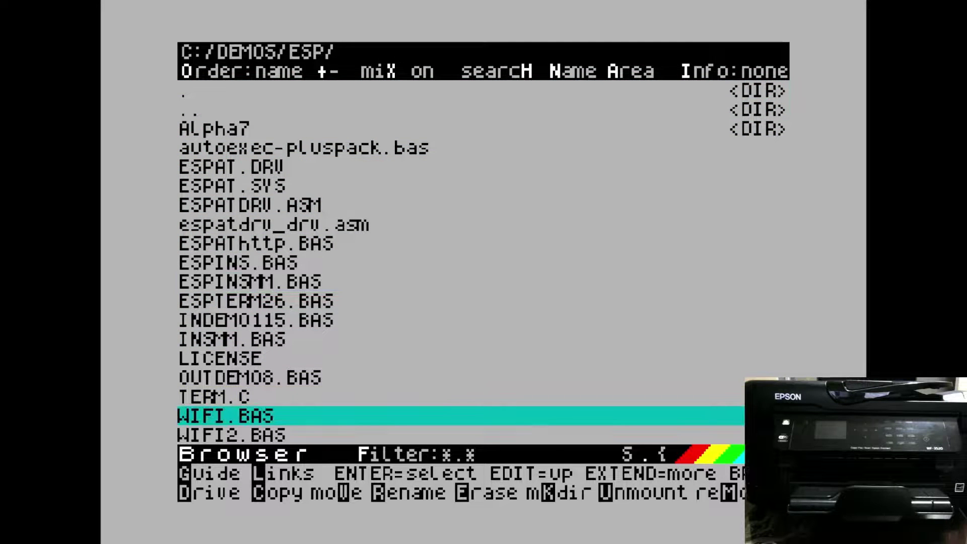
pyautogui.press('Return')
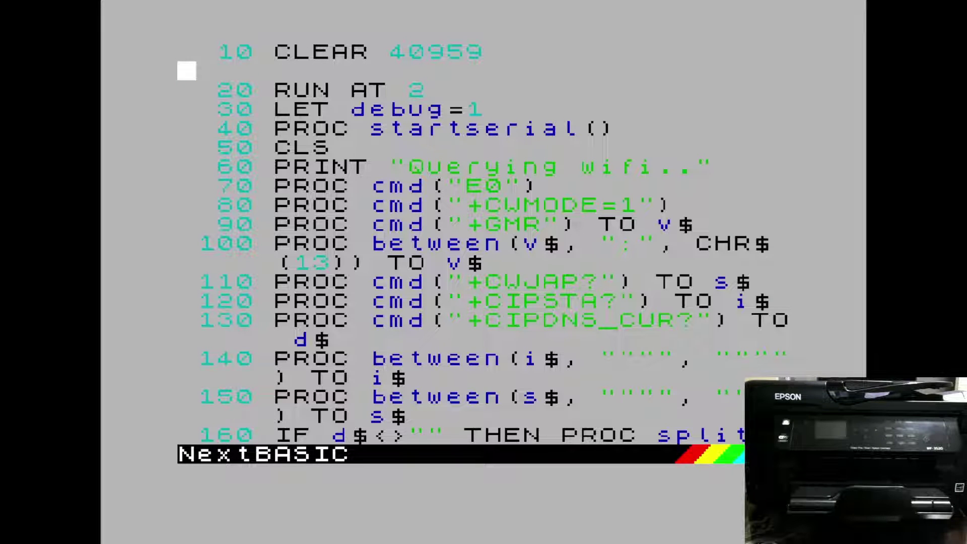
pyautogui.write('run')
pyautogui.press('Return')
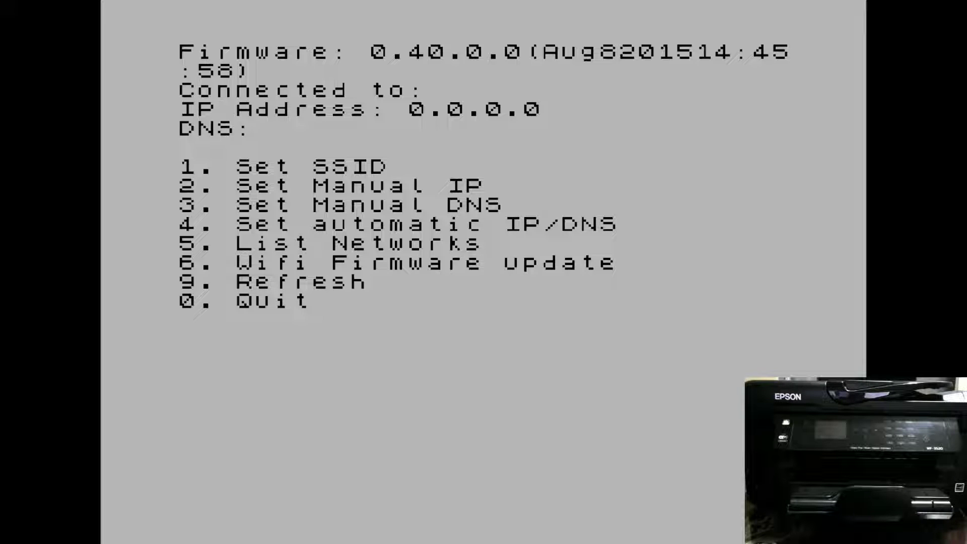
# - Choose Set SSID, then enter the home network name and its password to connect at 192.168.5.60
pyautogui.write('1')
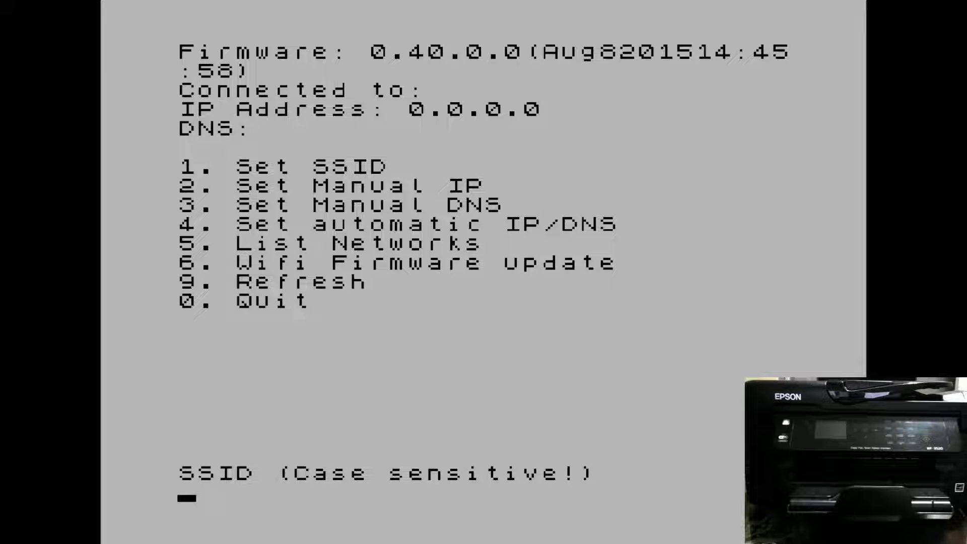
pyautogui.write('Taylor')
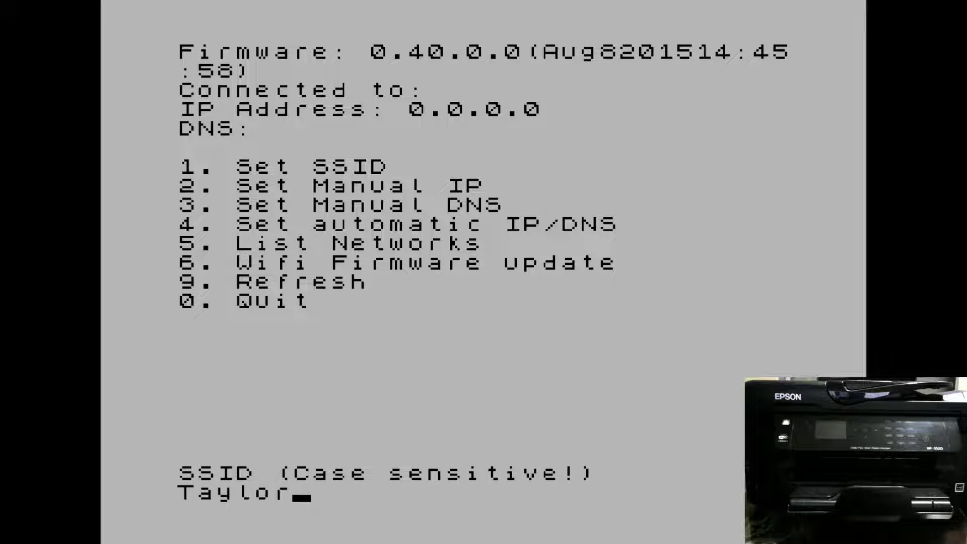
pyautogui.write('Home')
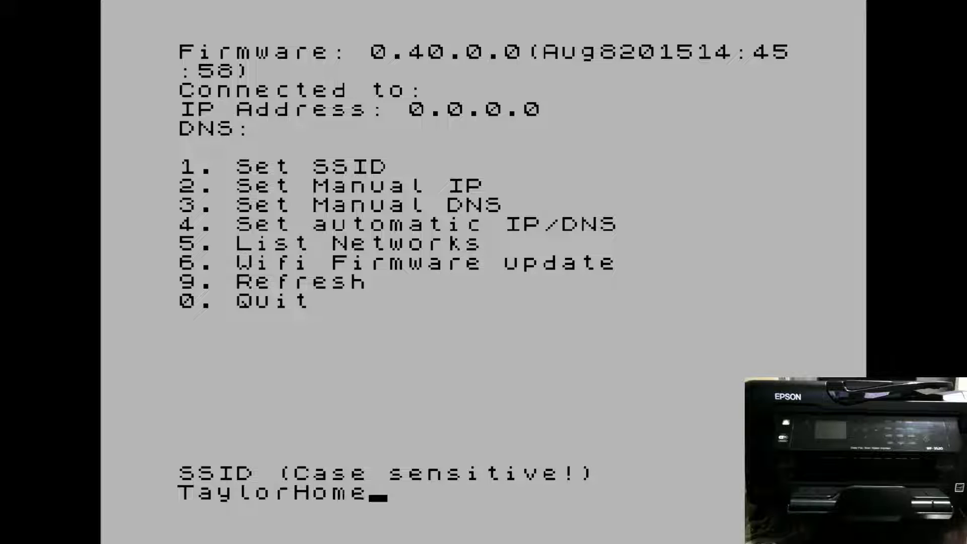
pyautogui.press('Return')
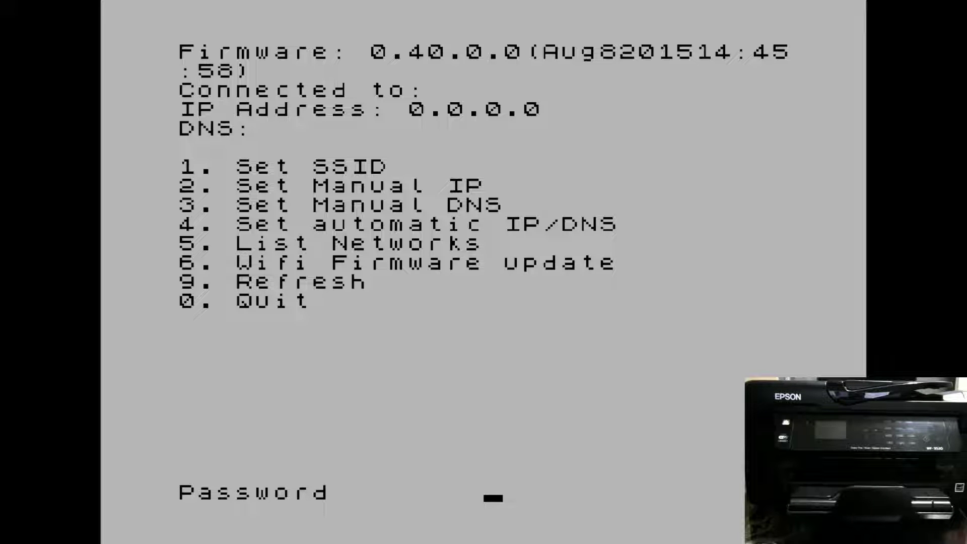
pyautogui.press('Return')
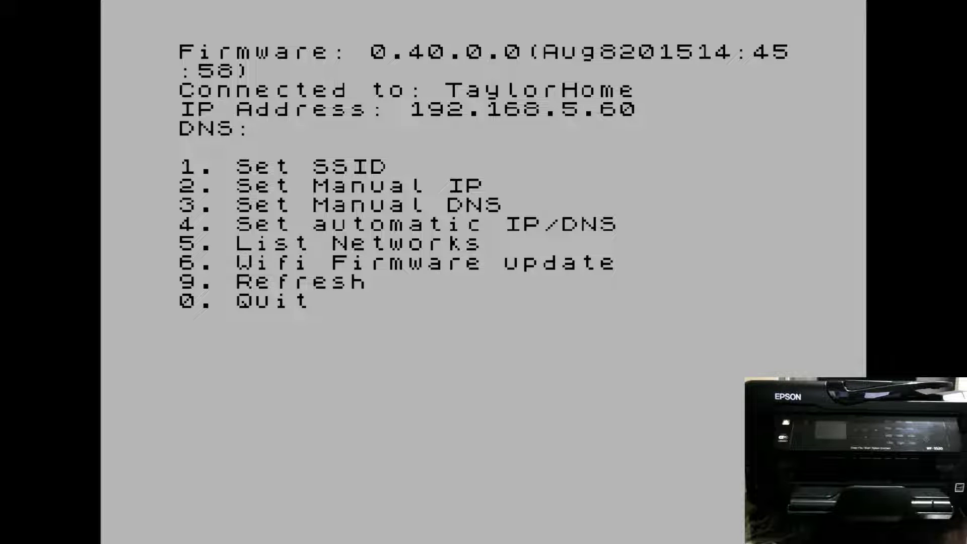
# - Quit the Wi-Fi menu to the editor and run .install wifiprn.drv, which reports No such file or dir
pyautogui.press('0')
pyautogui.press('Return')
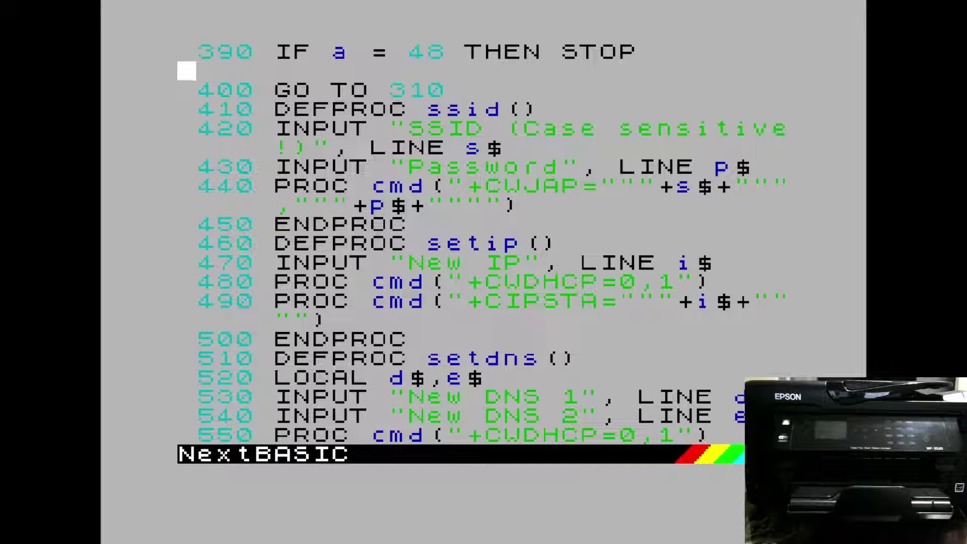
pyautogui.write('.insta')
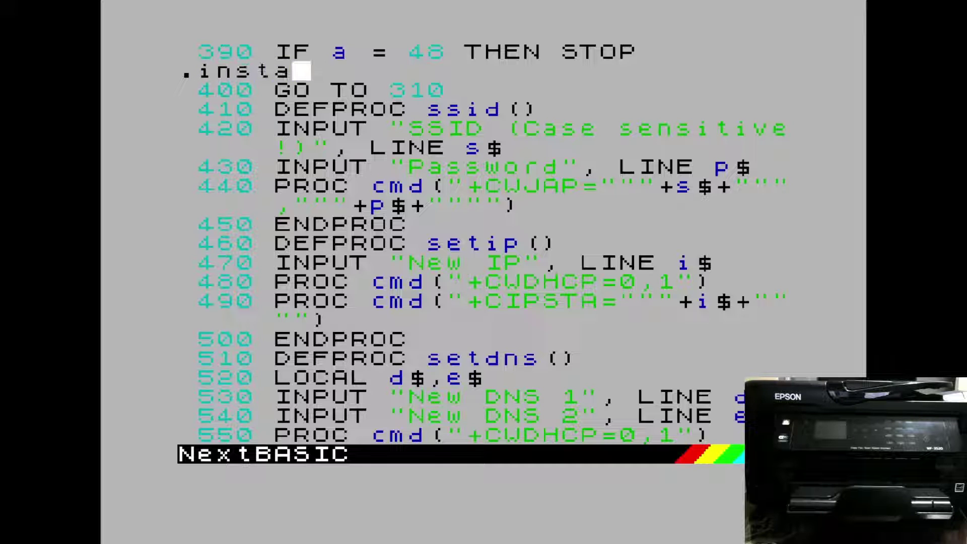
pyautogui.write('ll ')
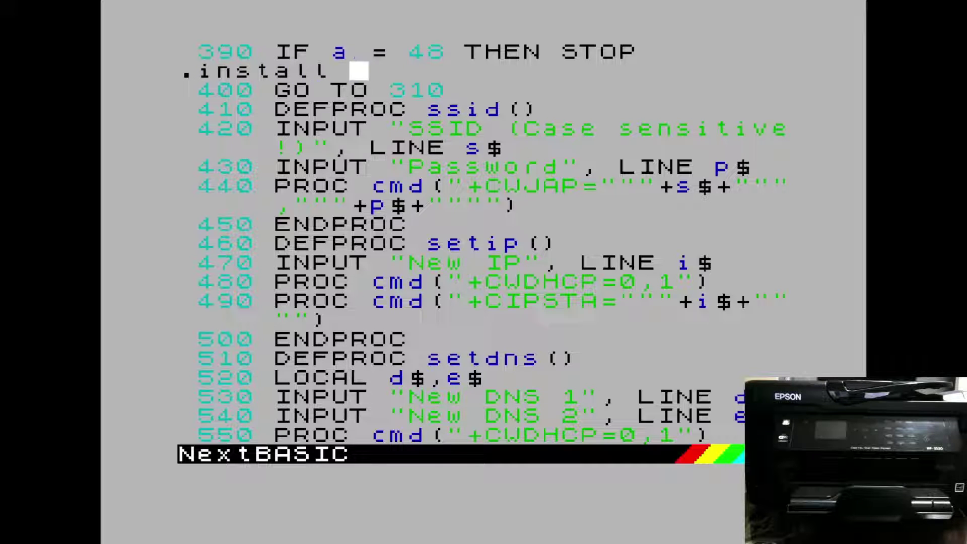
pyautogui.write('wifi')
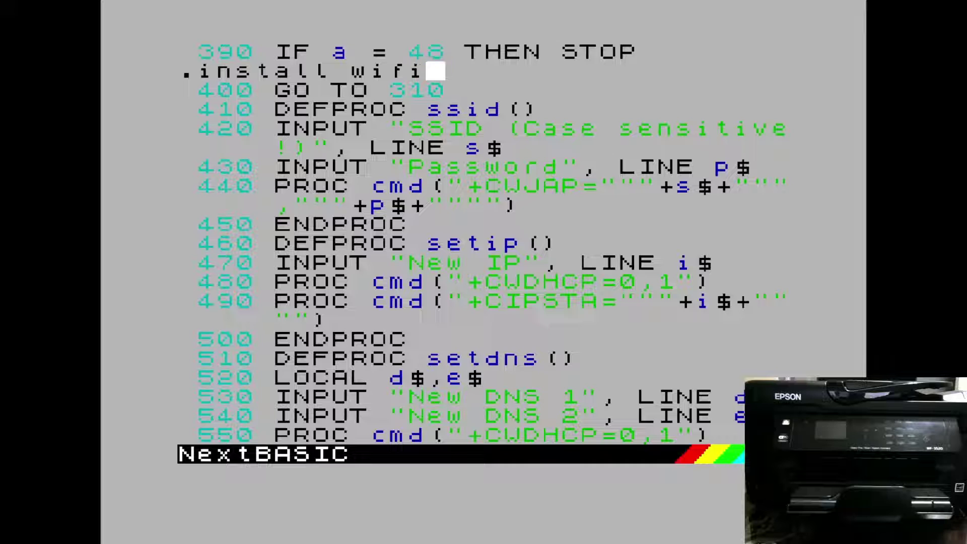
pyautogui.write('prn.')
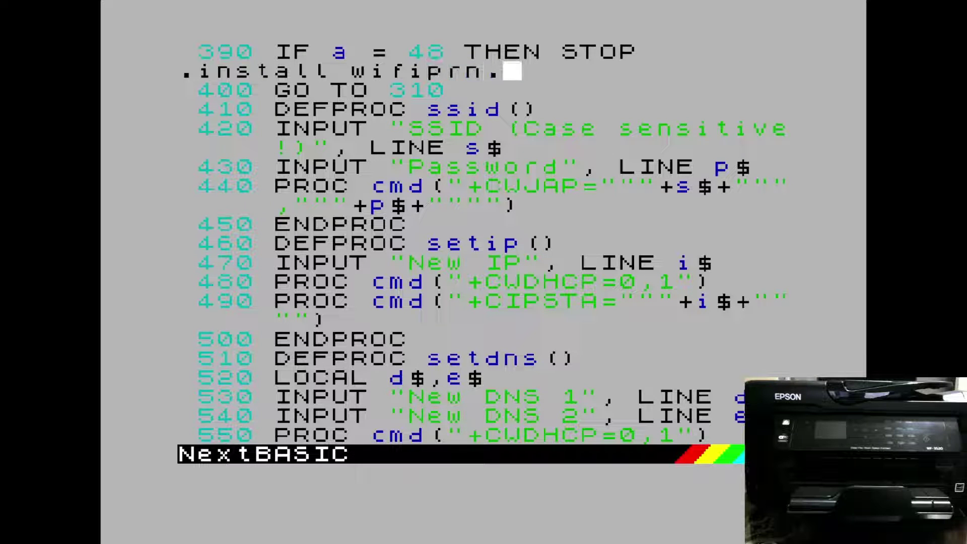
pyautogui.write('drv')
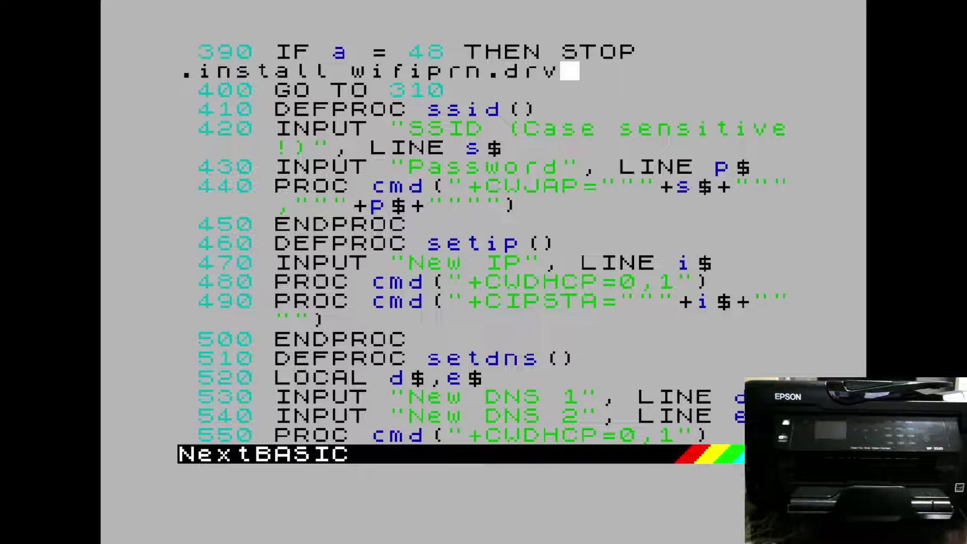
pyautogui.press('Return')
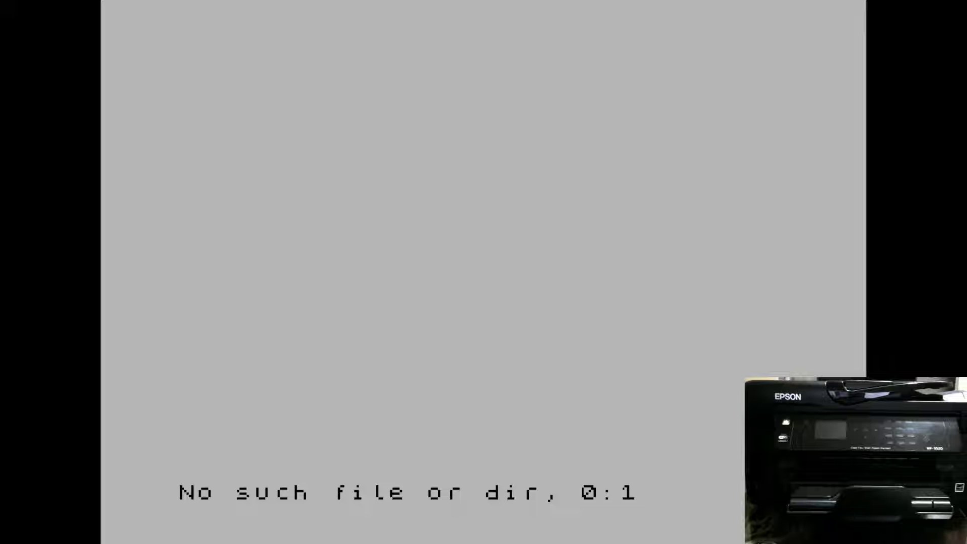
# - Dismiss the error and change to the card's root folder with .cd /
pyautogui.press('Return')
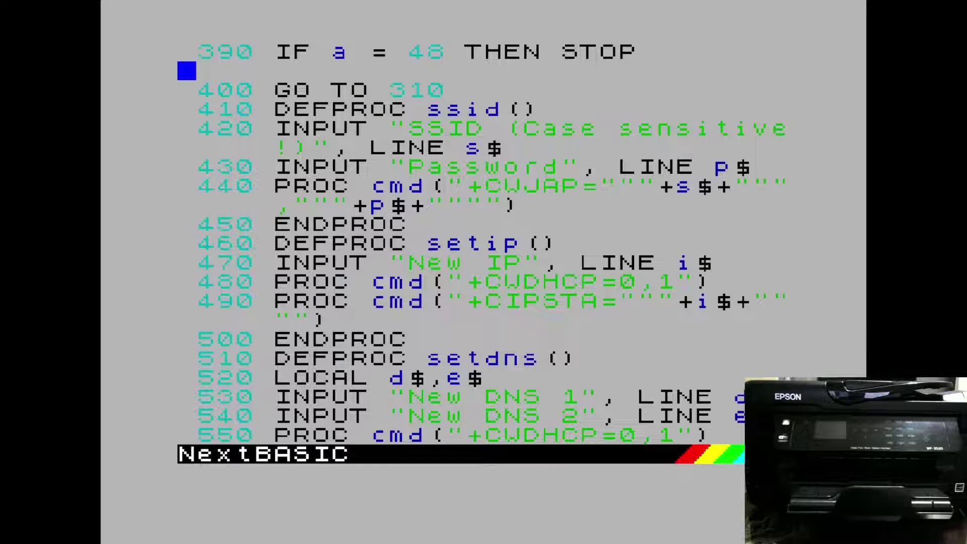
pyautogui.write('.cd ')
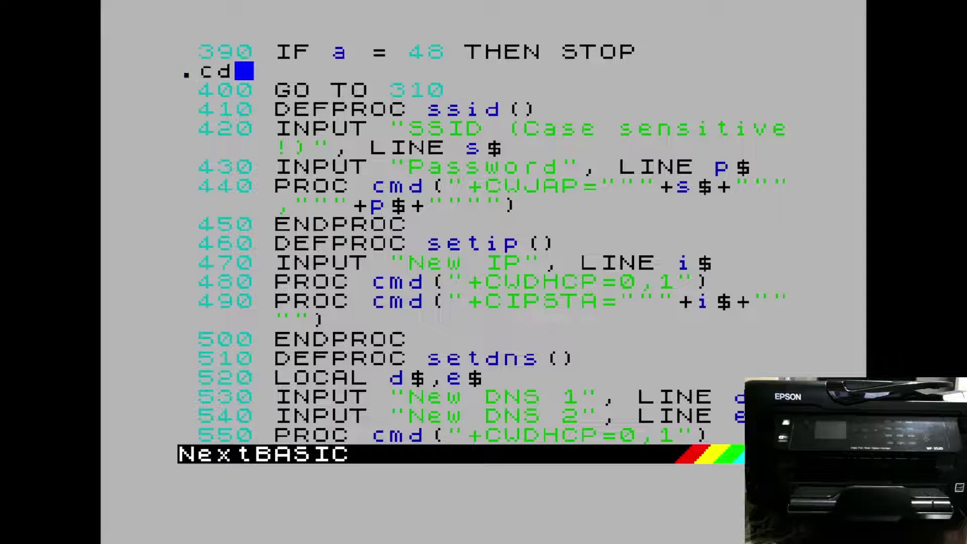
pyautogui.write('/')
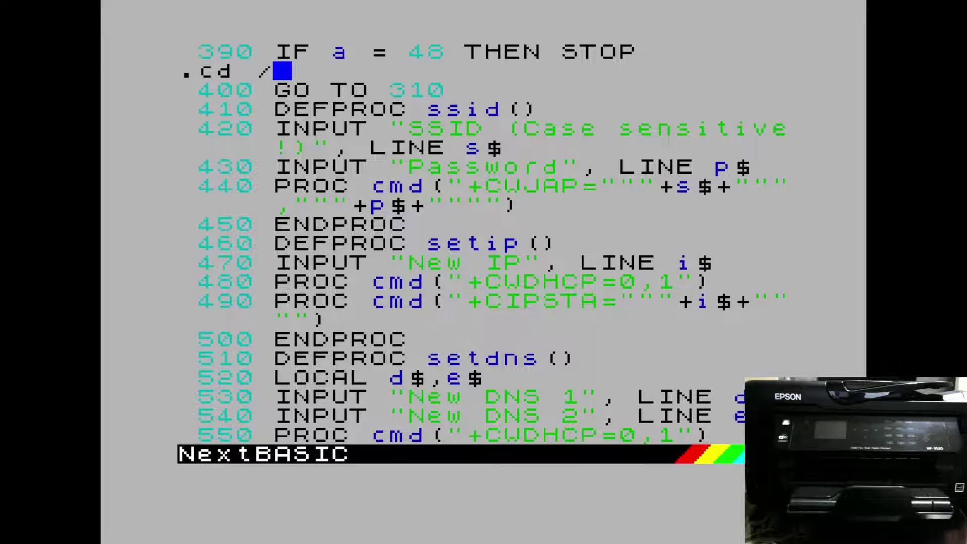
pyautogui.press('Return')
# - List the root folder's files with .ls and enter .install wifiprn.drv
pyautogui.press('Return')
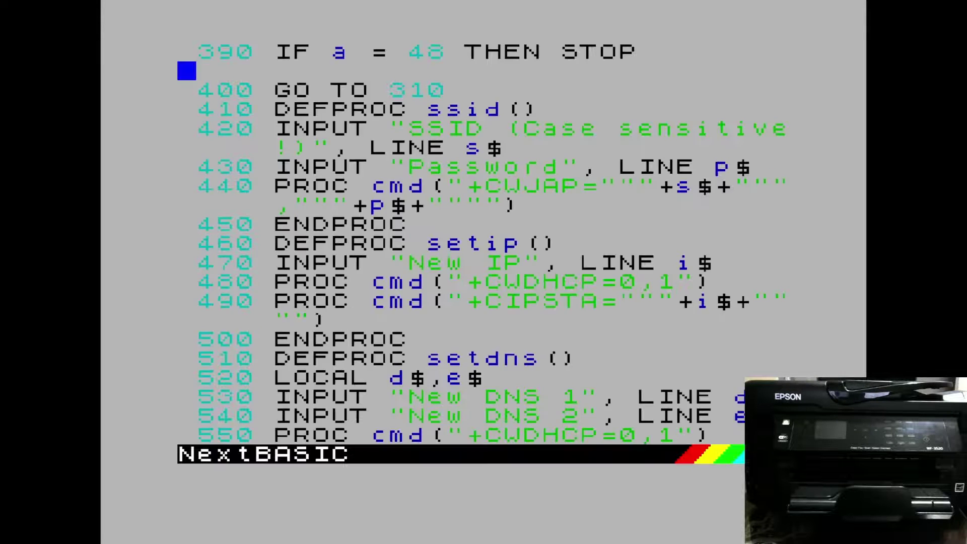
pyautogui.write('.ls')
pyautogui.press('Return')
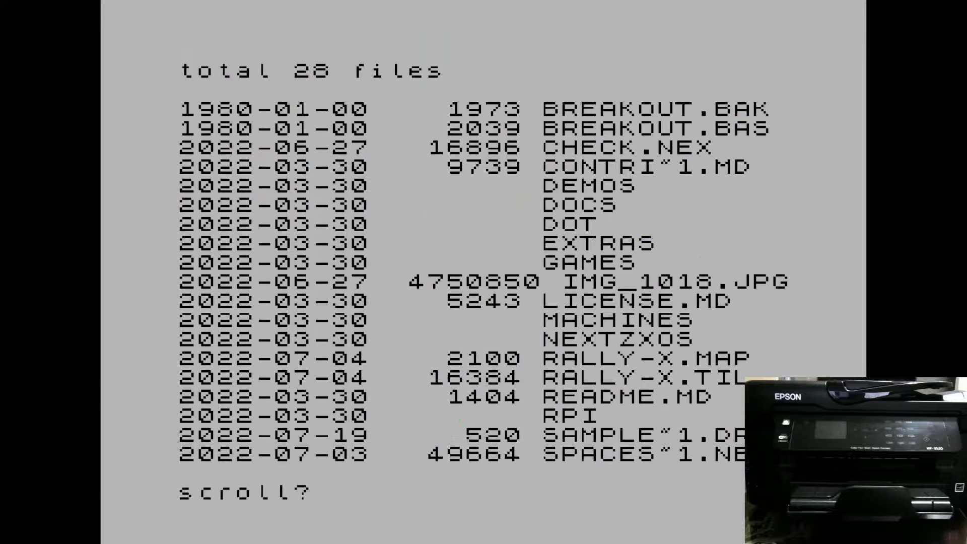
pyautogui.press('Return')
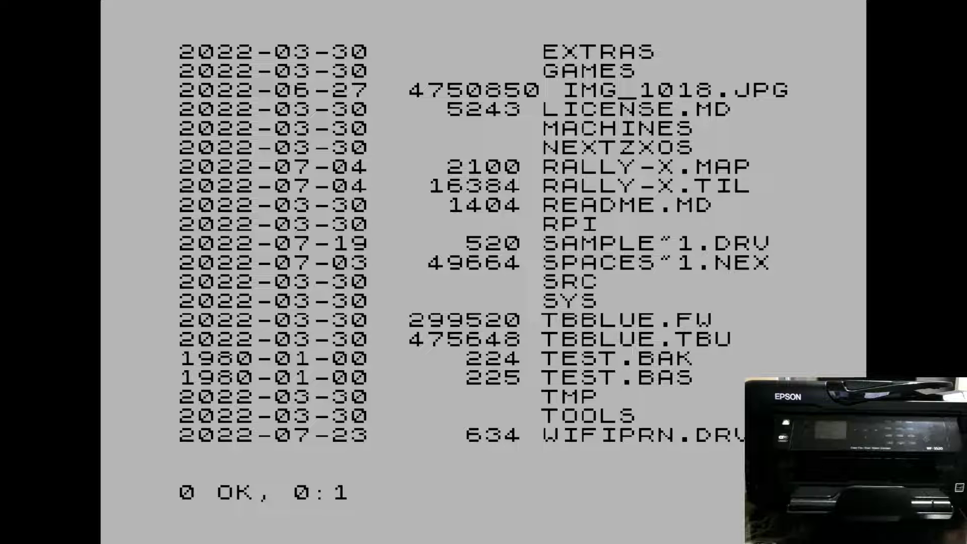
pyautogui.press('Return')
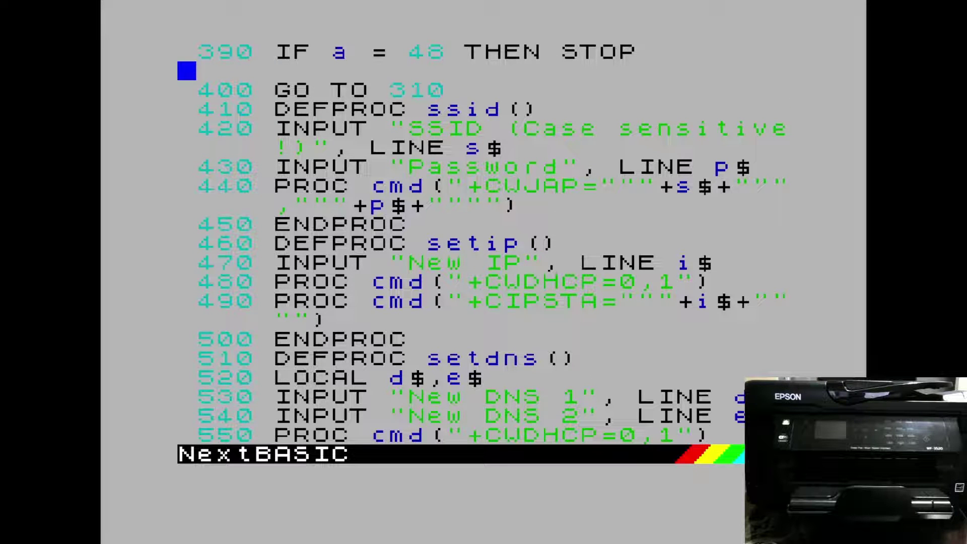
pyautogui.write('.')
pyautogui.write('install ')
pyautogui.write('wifiprn')
# - Enter open #3, "d>P>192.168.5.39" to route the printer stream to the network printer
pyautogui.write('open')
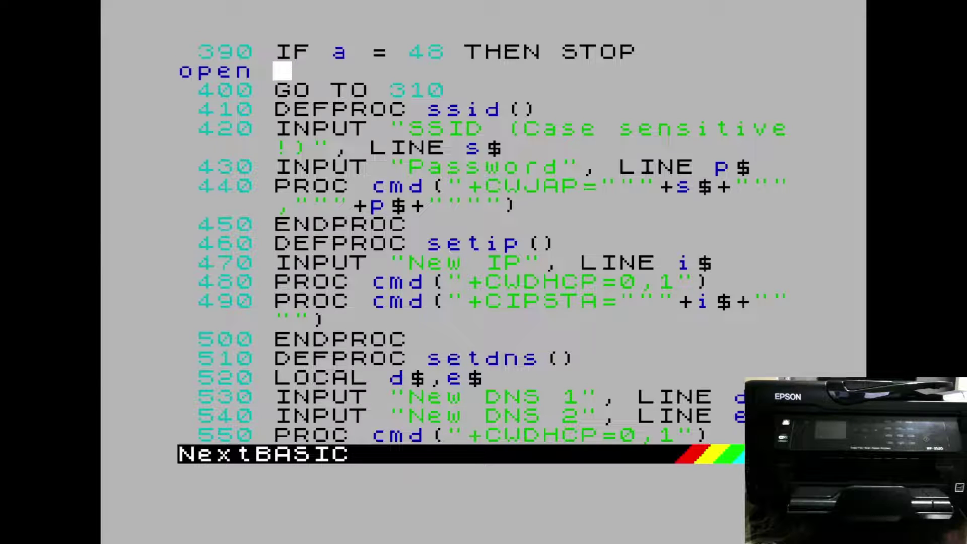
pyautogui.write('#')
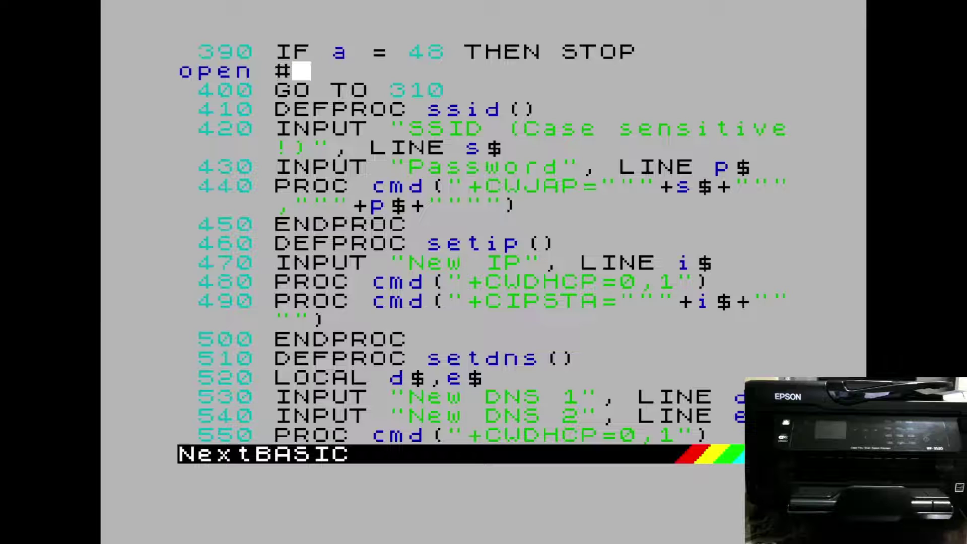
pyautogui.write('3,')
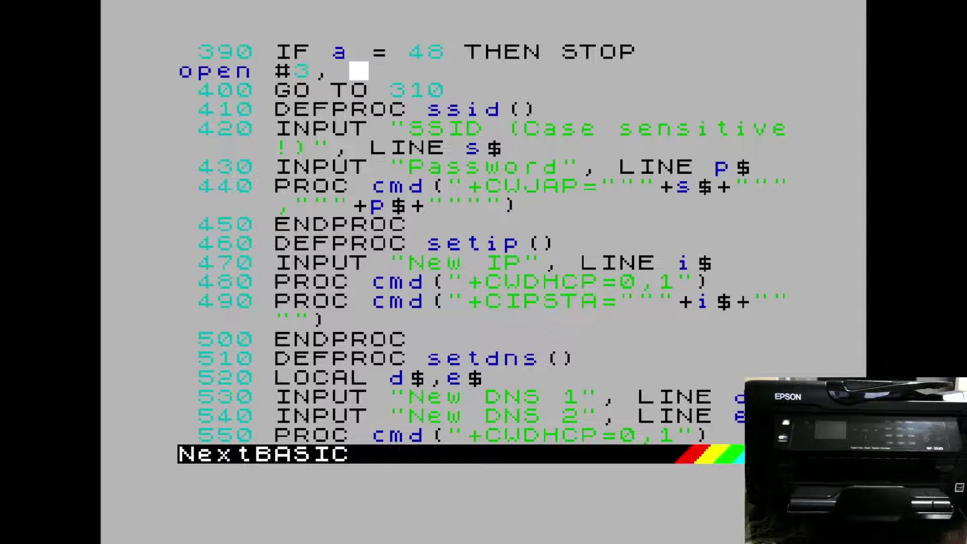
pyautogui.write('"')
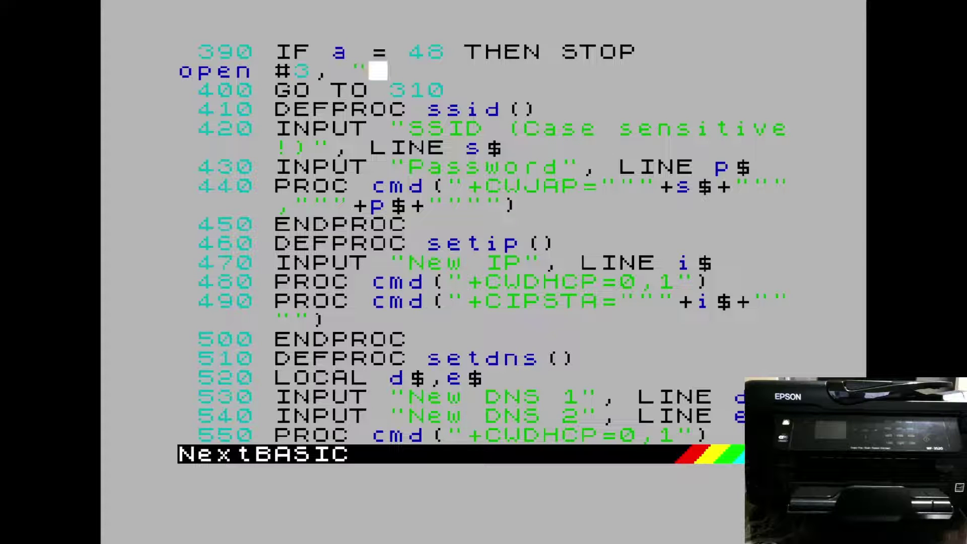
pyautogui.write('d>')
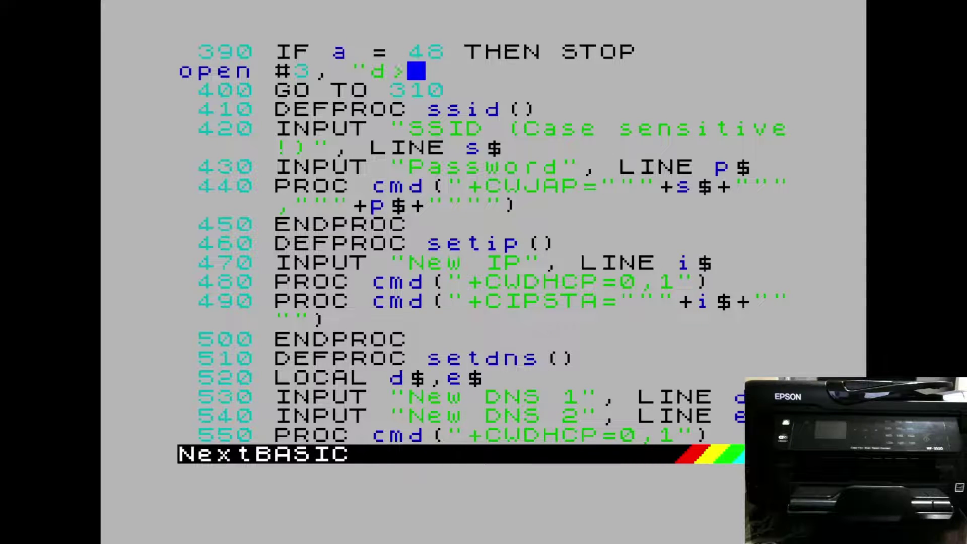
pyautogui.write('P')
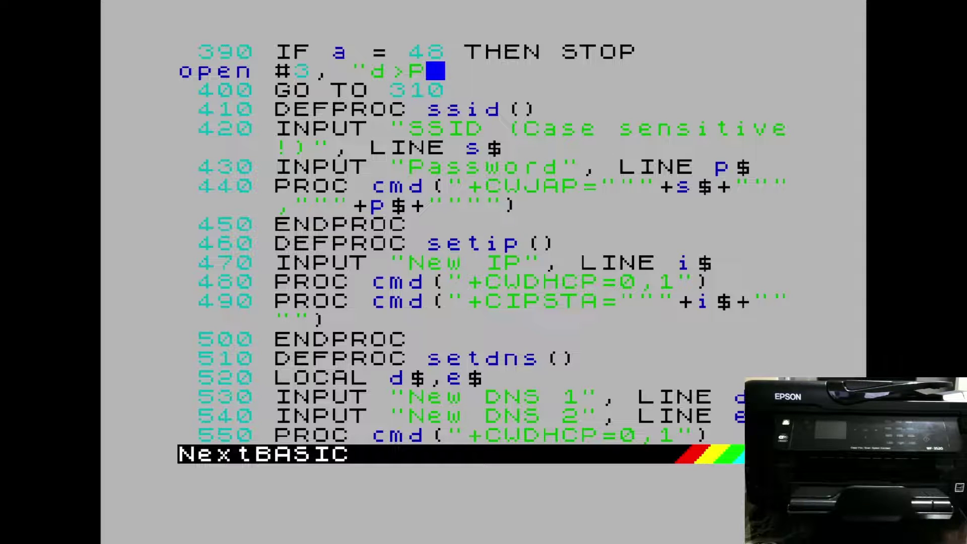
pyautogui.write('>')
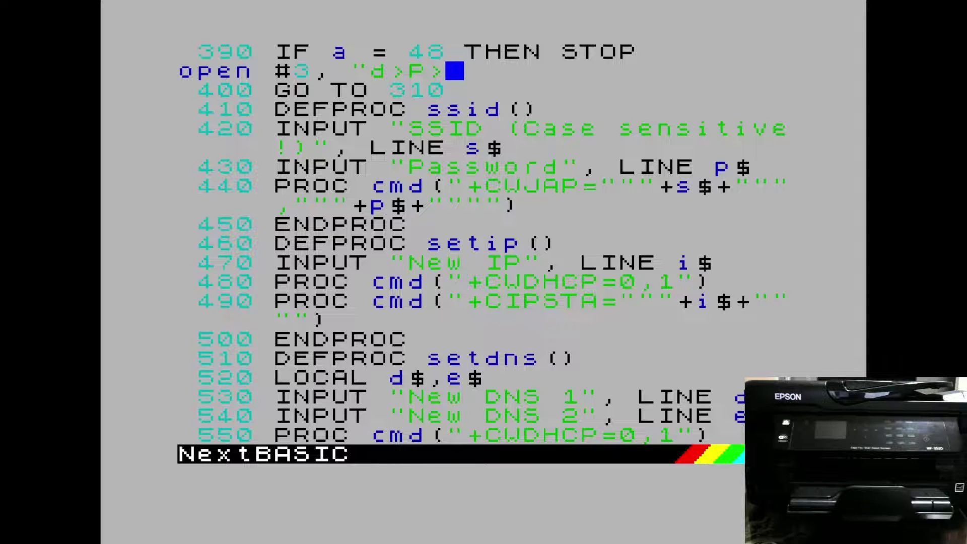
pyautogui.write('192.168')
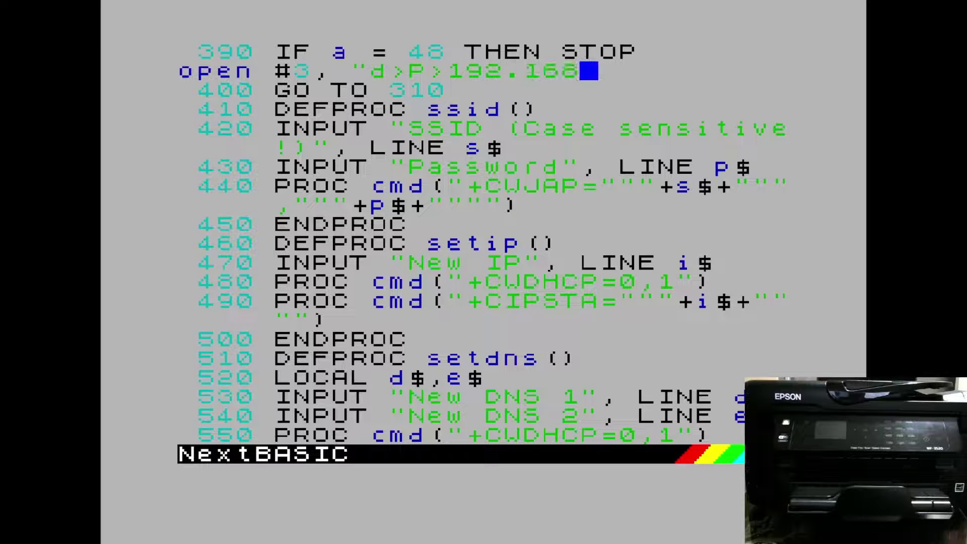
pyautogui.write('.5.39')
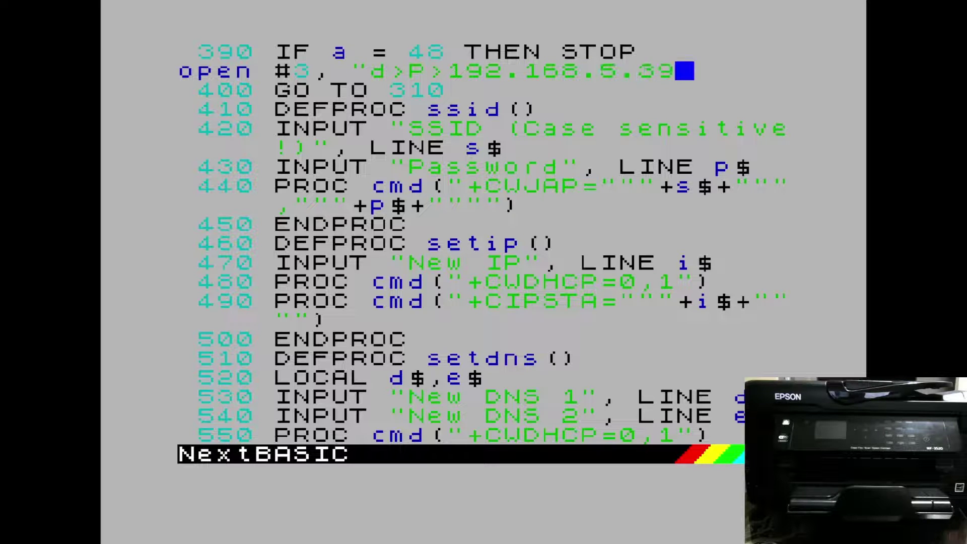
pyautogui.write('"')
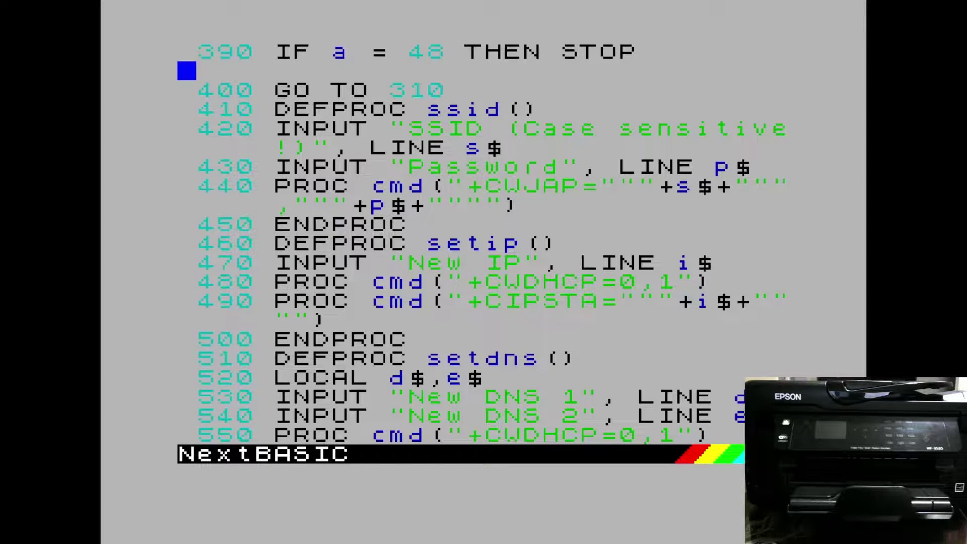
# - Send the NextBASIC listing to the printer with llist, then move down through the program lines
pyautogui.write('llist')
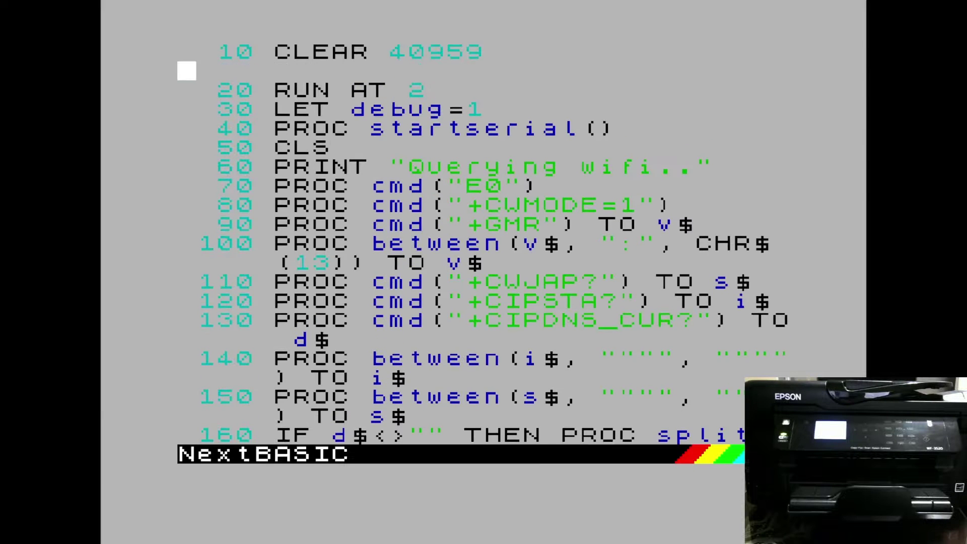
pyautogui.press('Down')
pyautogui.press('Down')
pyautogui.press('Down')
pyautogui.press('Down')
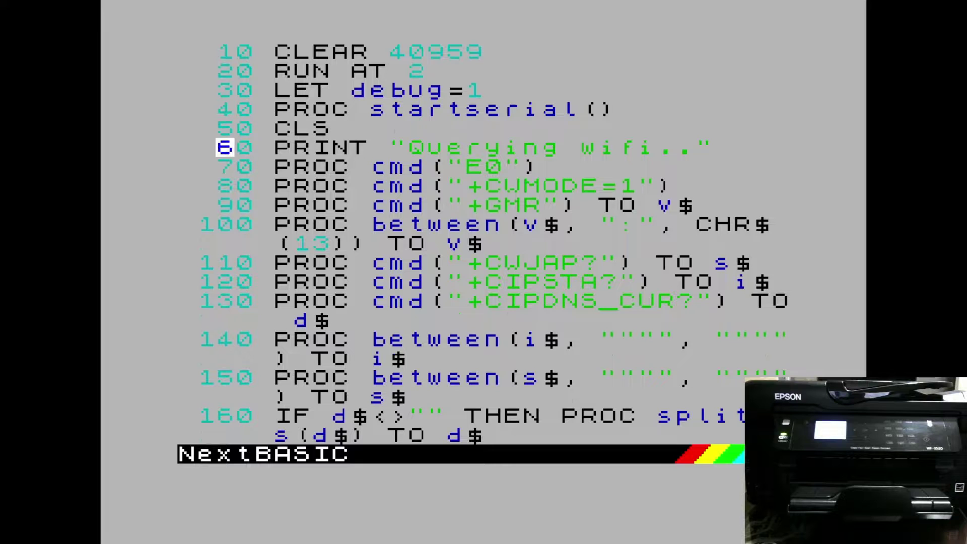